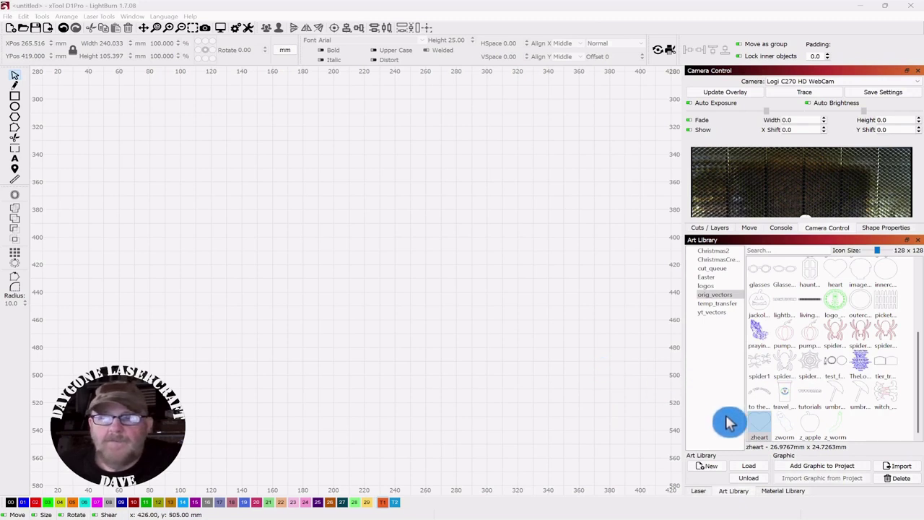
Step: Place the zheart Art Library graphic on the canvas and scale it to about 114.6 × 105.0 mm
left_click_drag(762, 429, 341, 245)
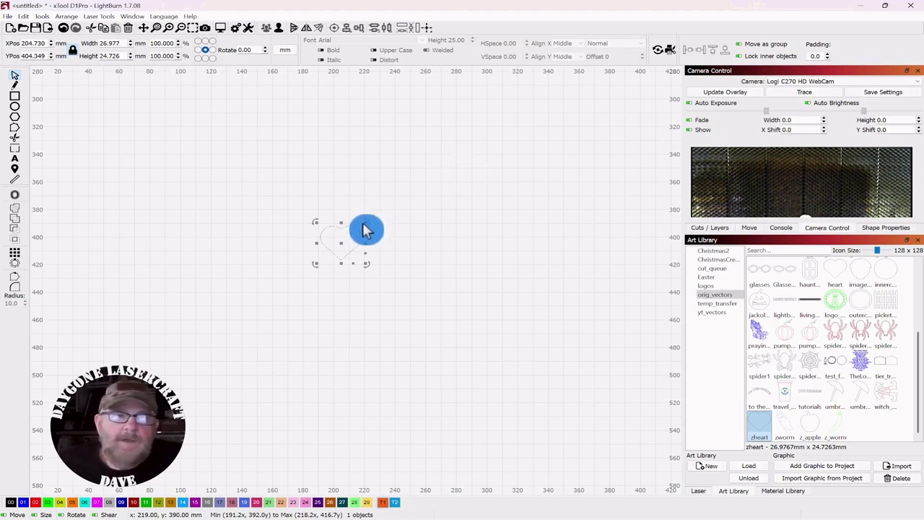
left_click_drag(366, 226, 441, 129)
left_click(423, 182)
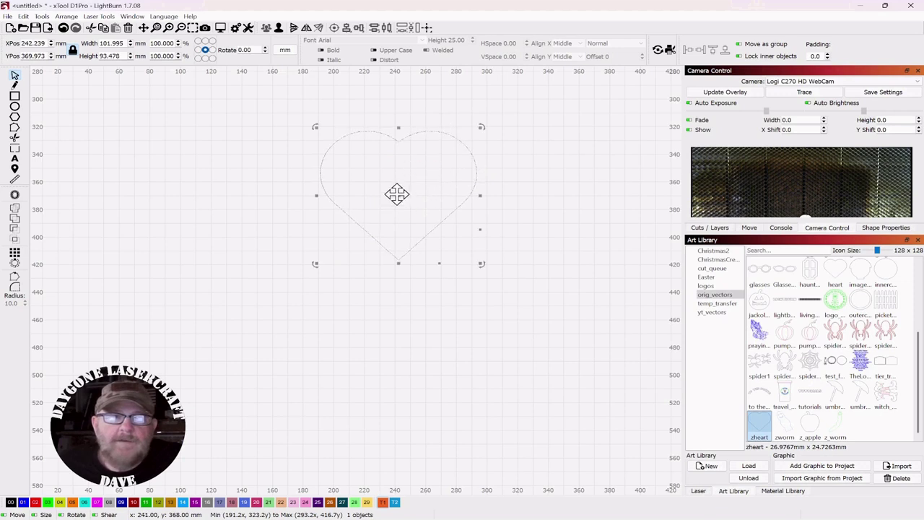
left_click_drag(403, 205, 340, 270)
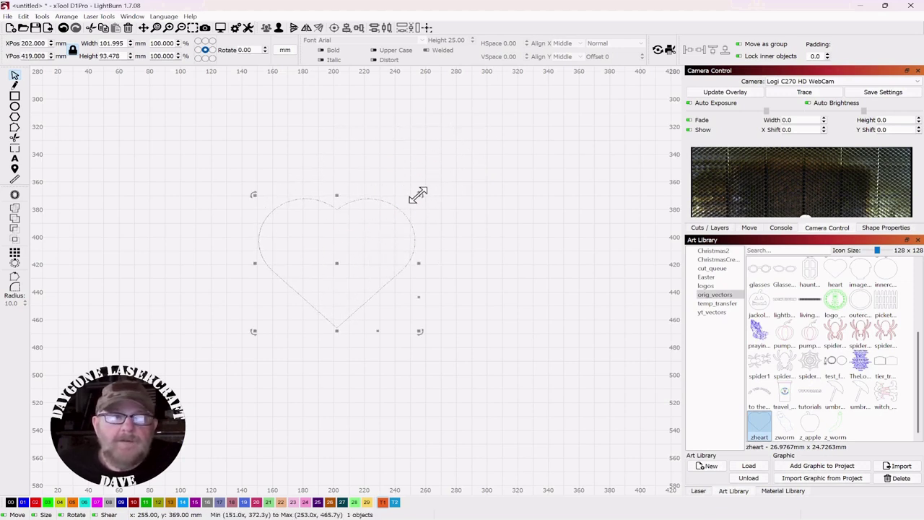
mouse_move(421, 190)
left_mouse_down()
mouse_move(437, 177)
mouse_move(426, 179)
left_mouse_up()
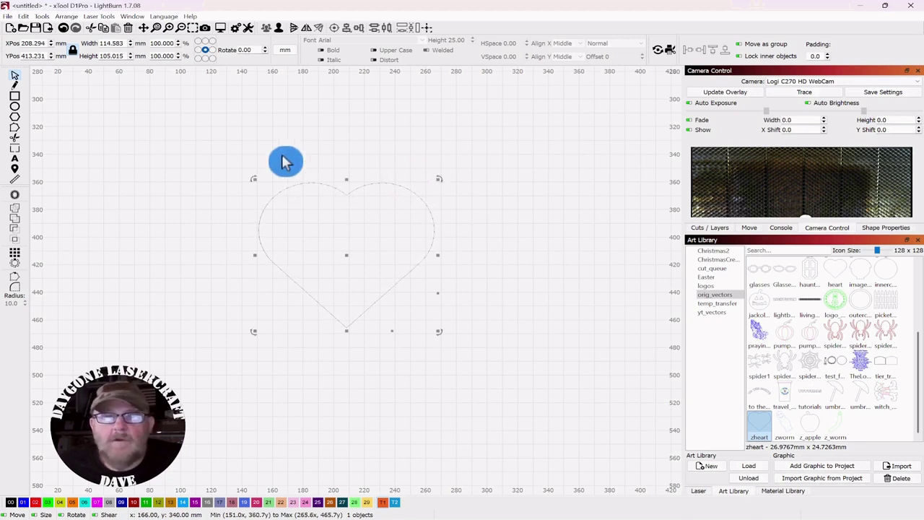
Step: Drag a copy of the big heart to the right and shrink it to about 19.3 × 17.7 mm
left_click(409, 131)
left_click_drag(424, 154, 384, 198)
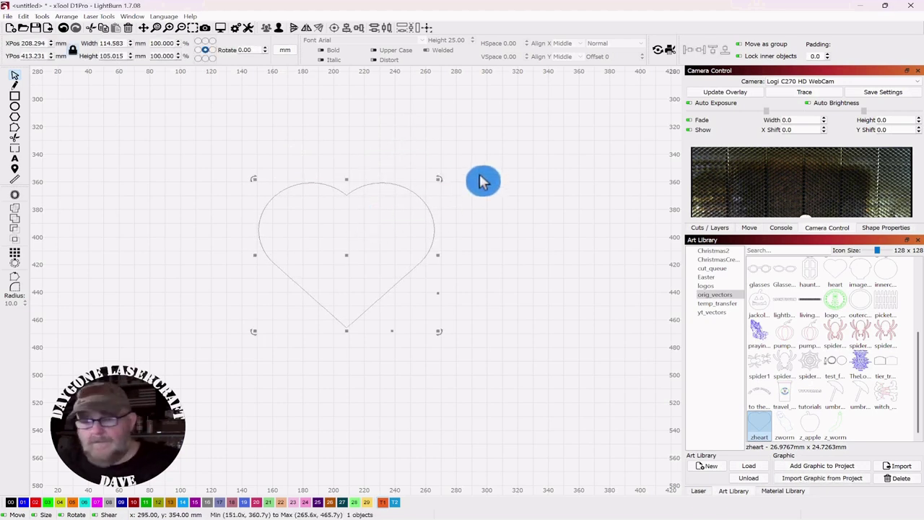
left_click_drag(483, 181, 506, 246)
left_click(427, 318)
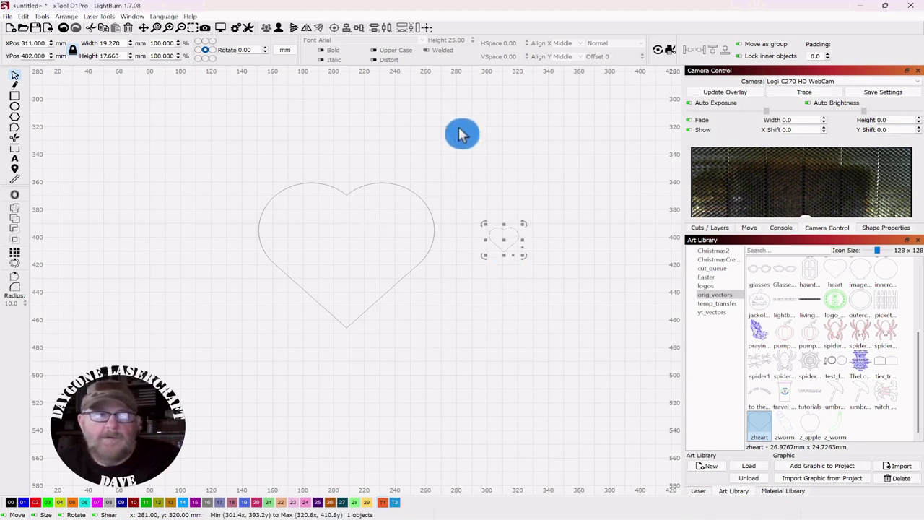
Step: Make the large heart outline red and zoom in on the small heart copy
left_click_drag(458, 124, 368, 217)
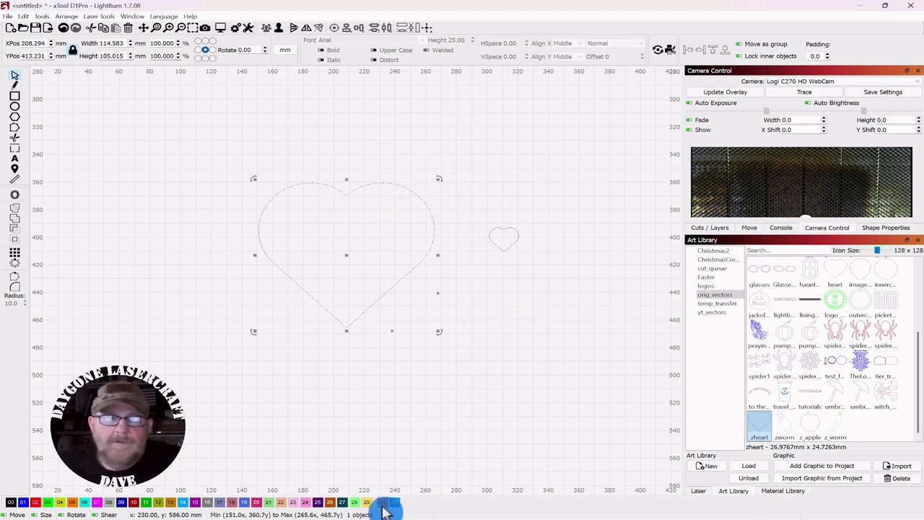
left_click(525, 308)
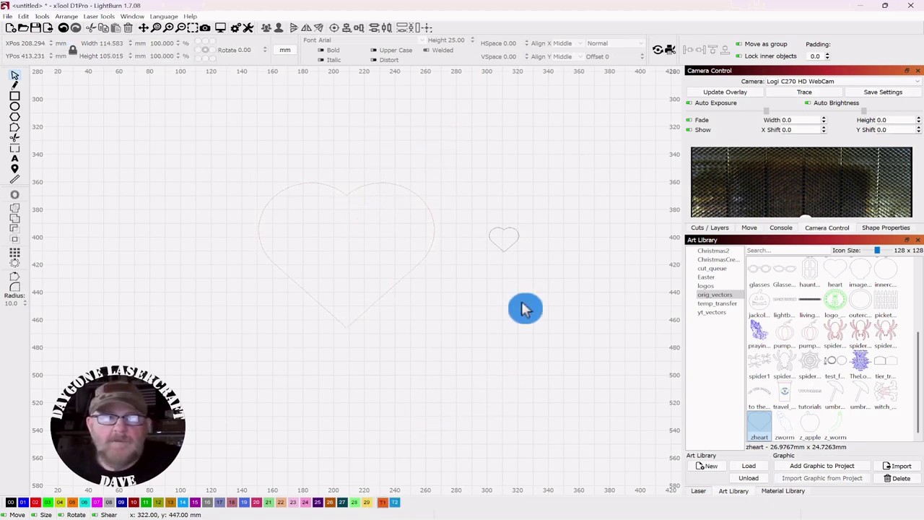
scroll(540, 288, "up", 5)
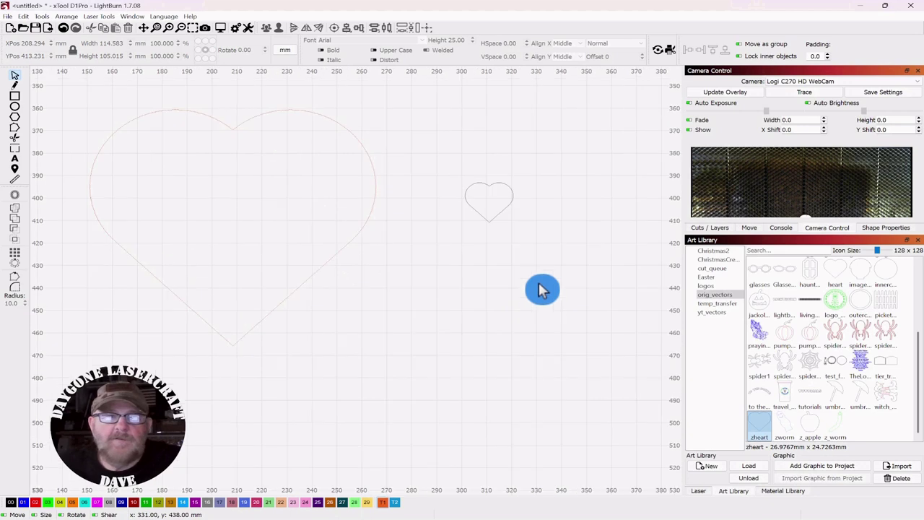
scroll(542, 290, "down", 5)
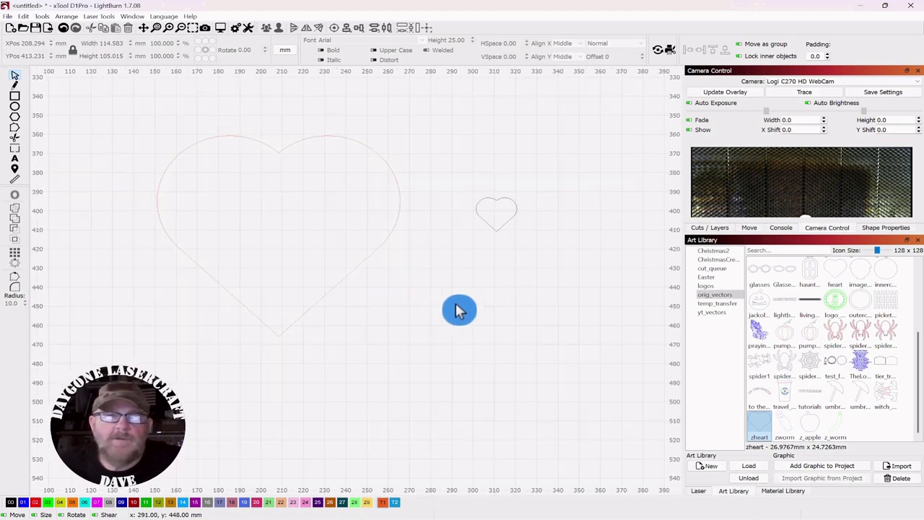
left_click_drag(458, 310, 441, 274)
mouse_move(518, 200)
left_mouse_down()
mouse_move(521, 160)
mouse_move(485, 194)
left_mouse_up()
scroll(510, 233, "up", 4)
left_click_drag(553, 178, 527, 285)
scroll(532, 288, "up", 1)
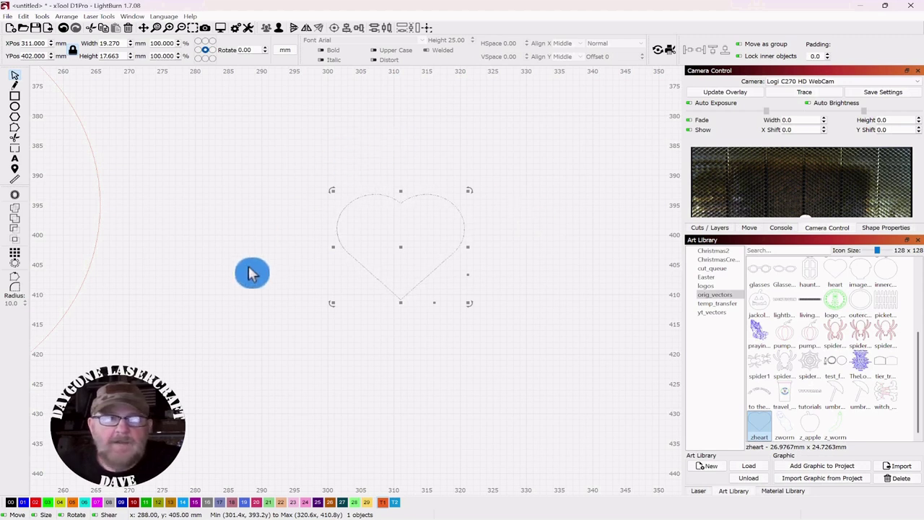
Step: Offset the small heart outward by 0.5 mm with round corners to form a double outline
left_click_drag(246, 265, 272, 239)
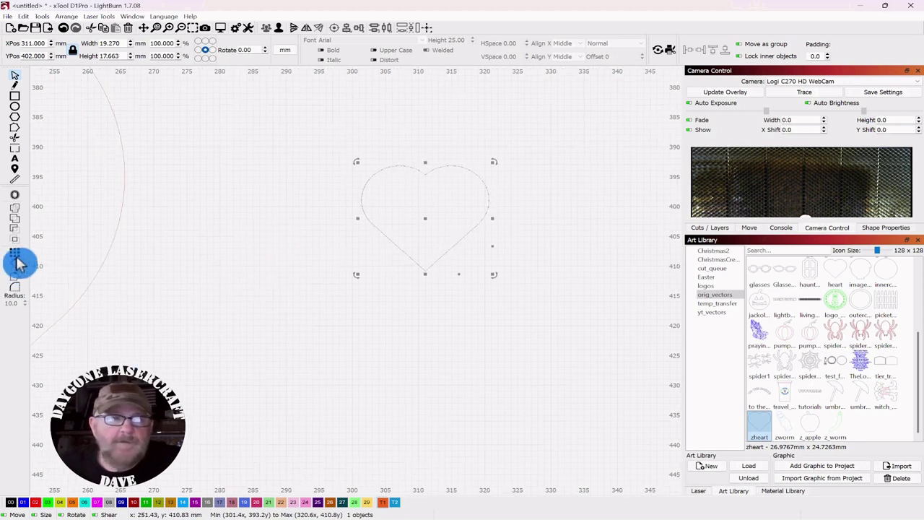
left_click(18, 198)
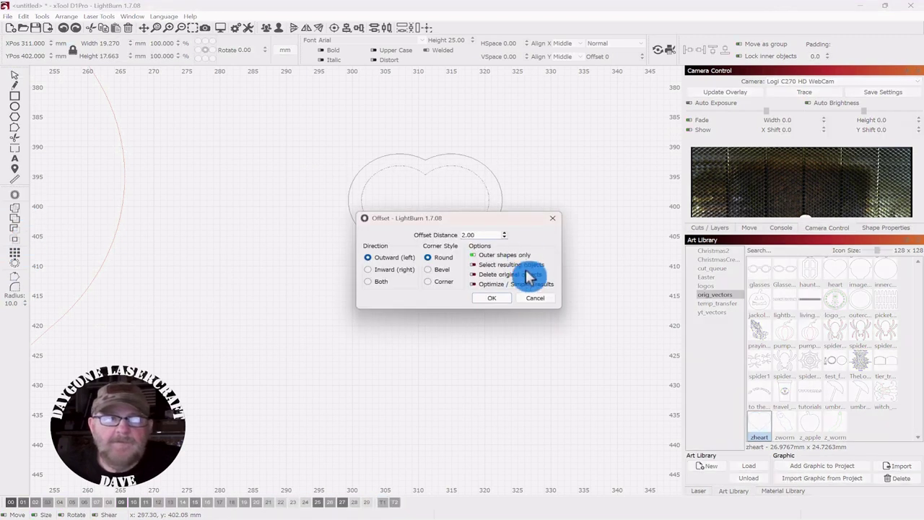
left_click(505, 239)
left_click(505, 238)
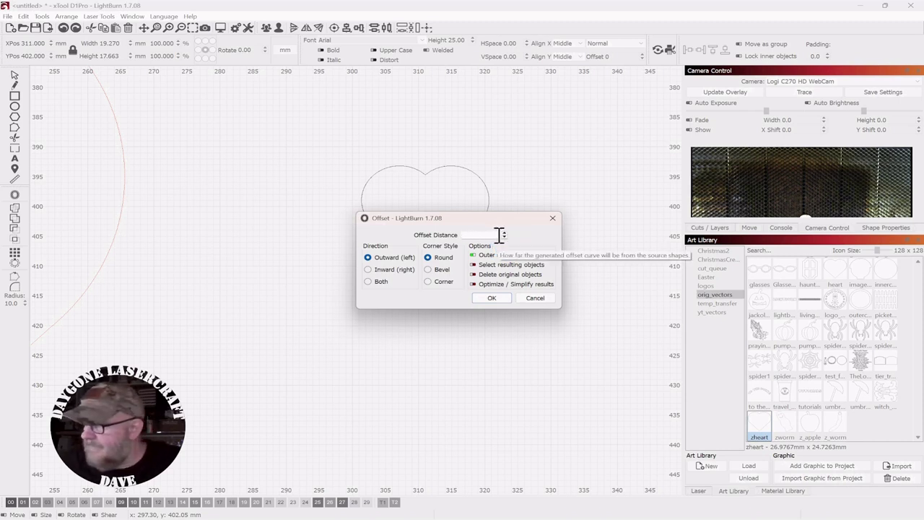
type(".5")
left_click(496, 301)
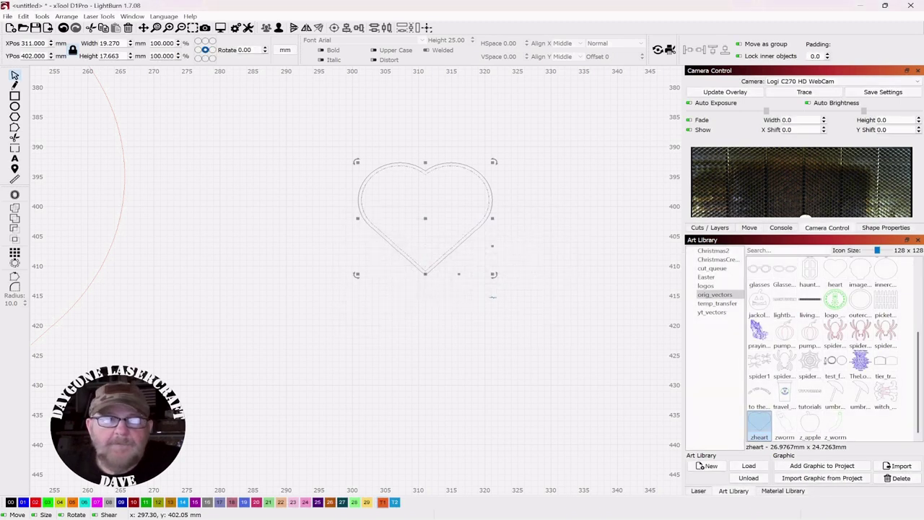
scroll(467, 235, "up", 5)
left_click_drag(481, 187, 498, 267)
Step: Select both small heart outlines and assign them to the red 02 layer
left_click(598, 138)
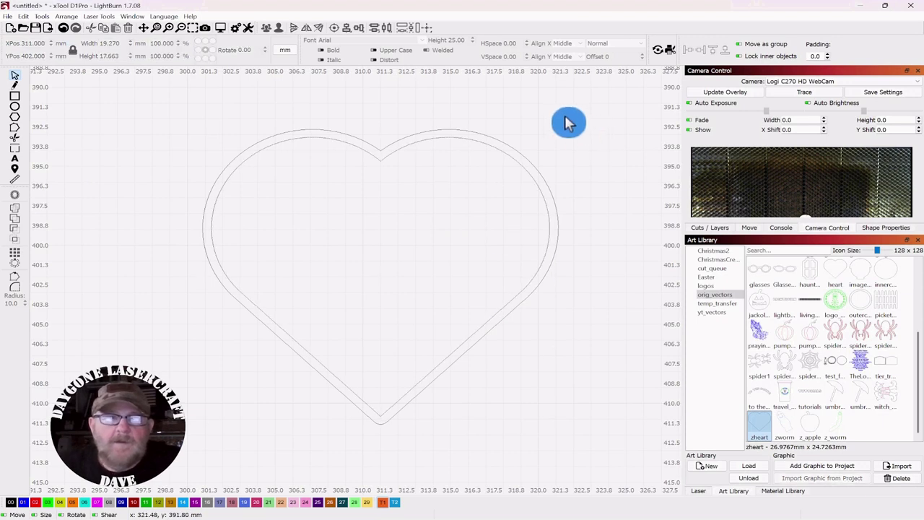
left_click_drag(541, 109, 373, 207)
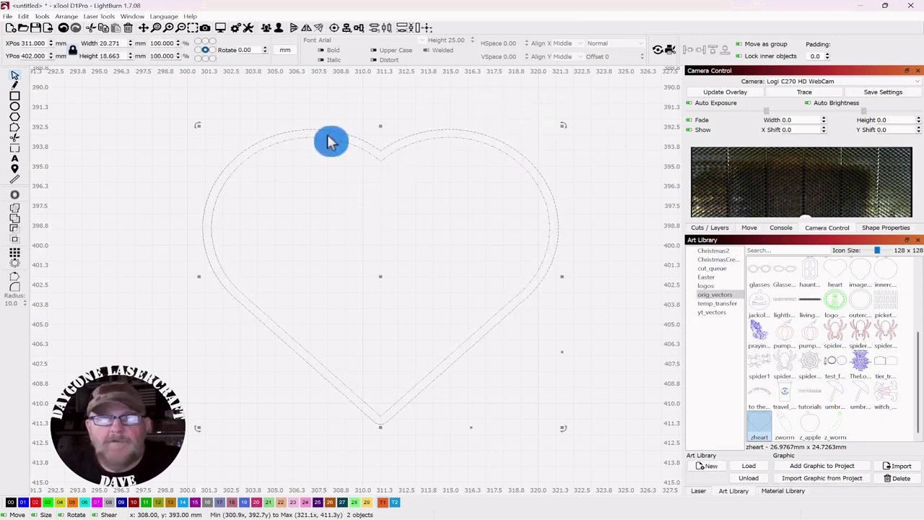
left_click(505, 132)
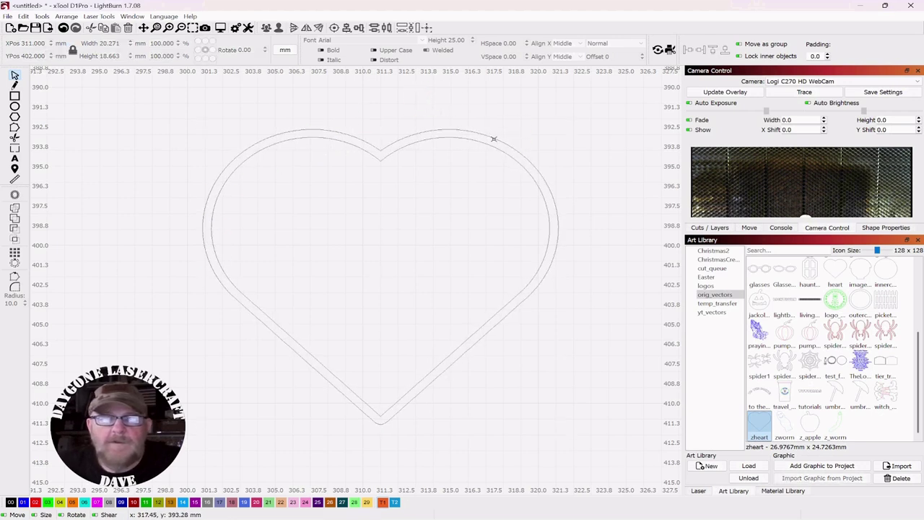
left_click(465, 160)
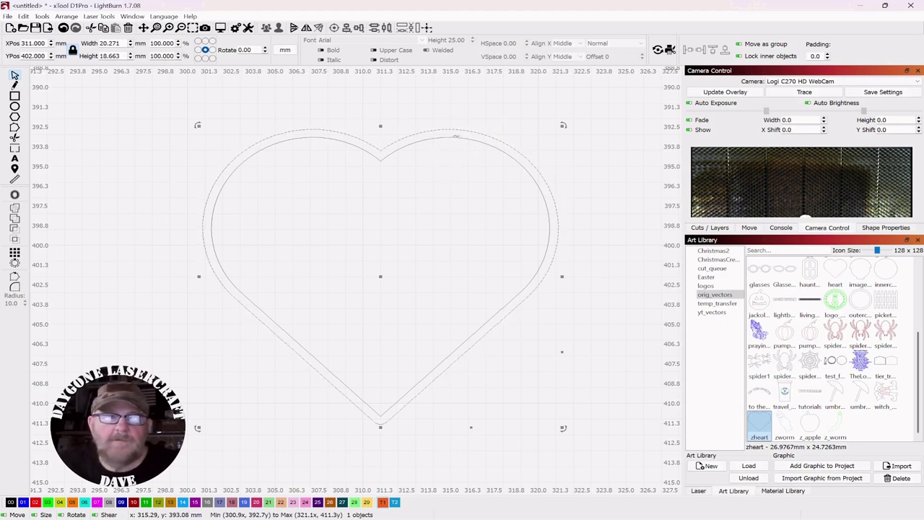
left_click(453, 136, "shift")
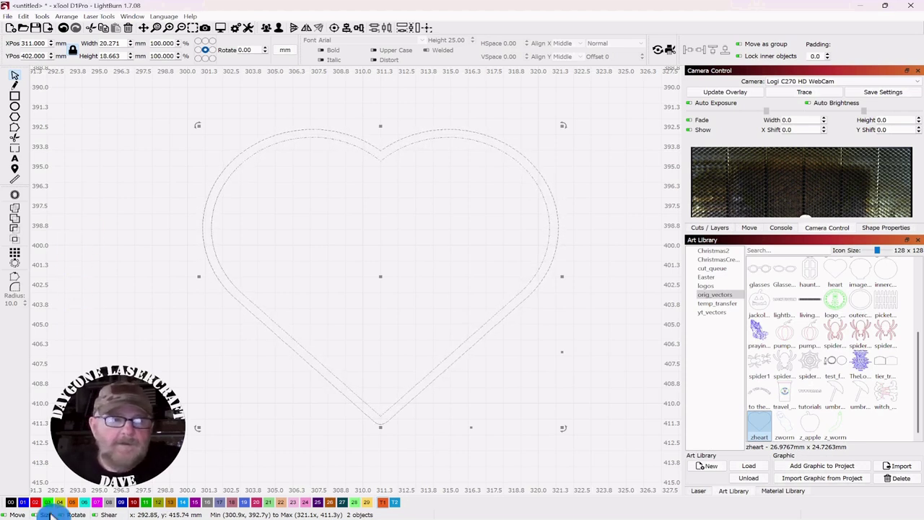
left_click(34, 503)
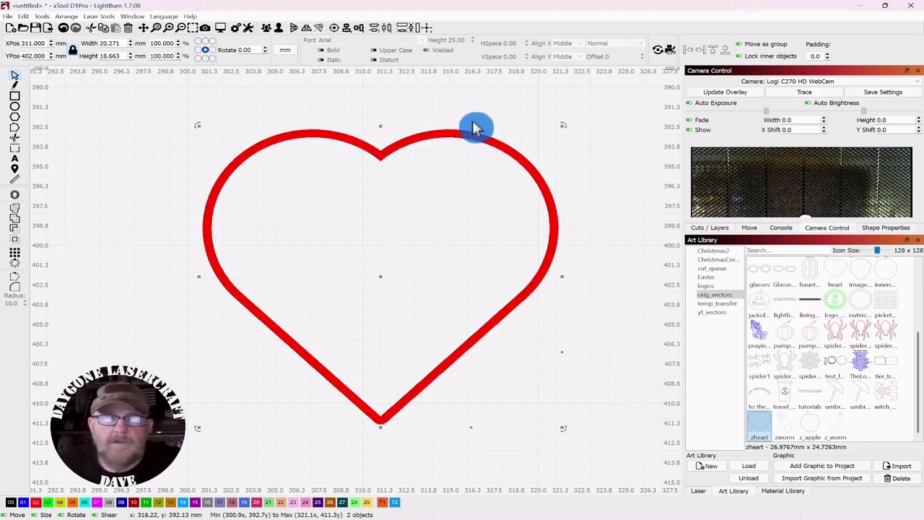
Step: Preview the double heart engraving with its filled band (about 0:55), then close the preview
left_click_drag(603, 103, 415, 218)
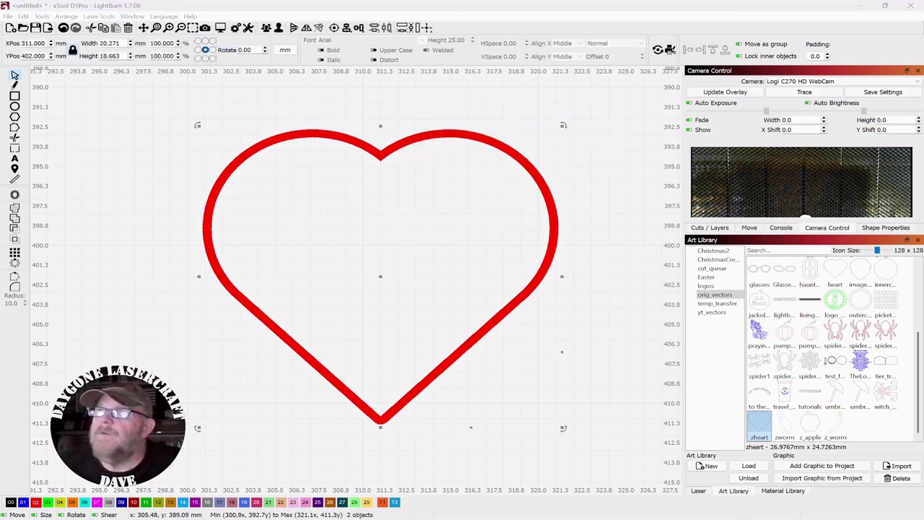
key("alt+p")
left_click_drag(917, 155, 618, 136)
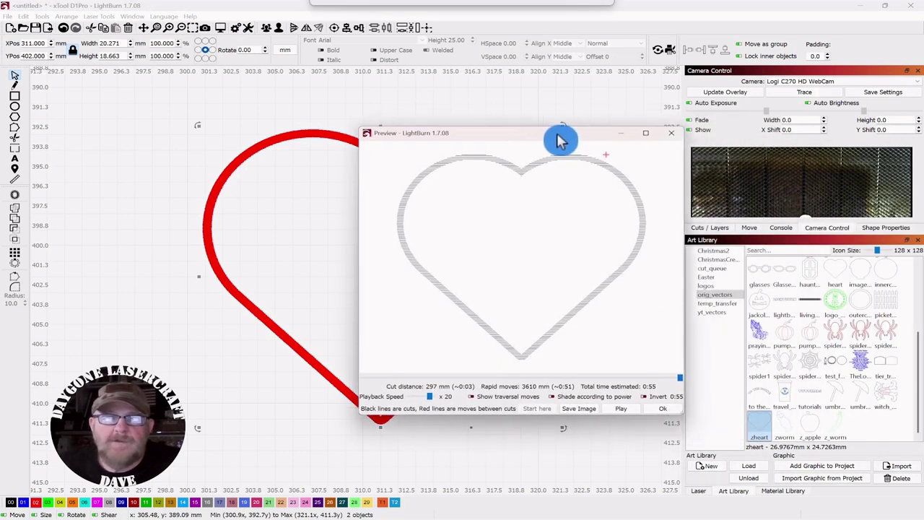
left_click_drag(556, 140, 540, 143)
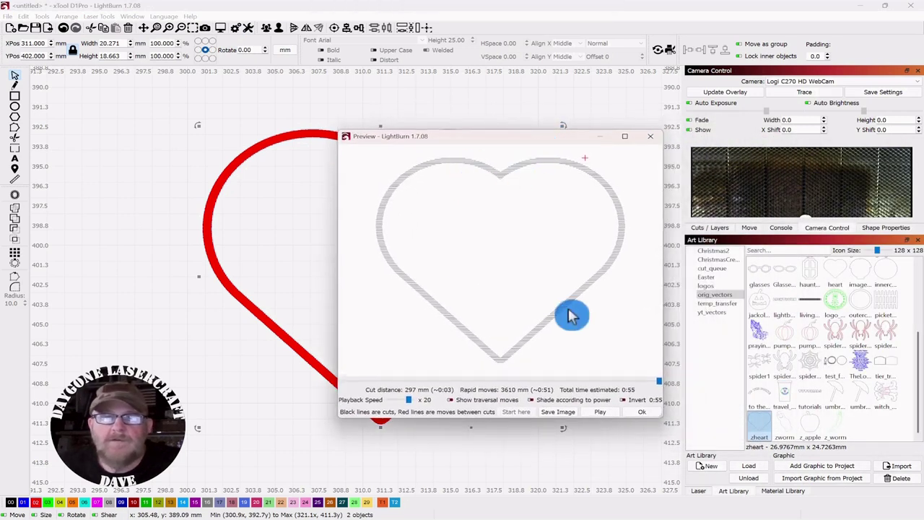
left_click(641, 413)
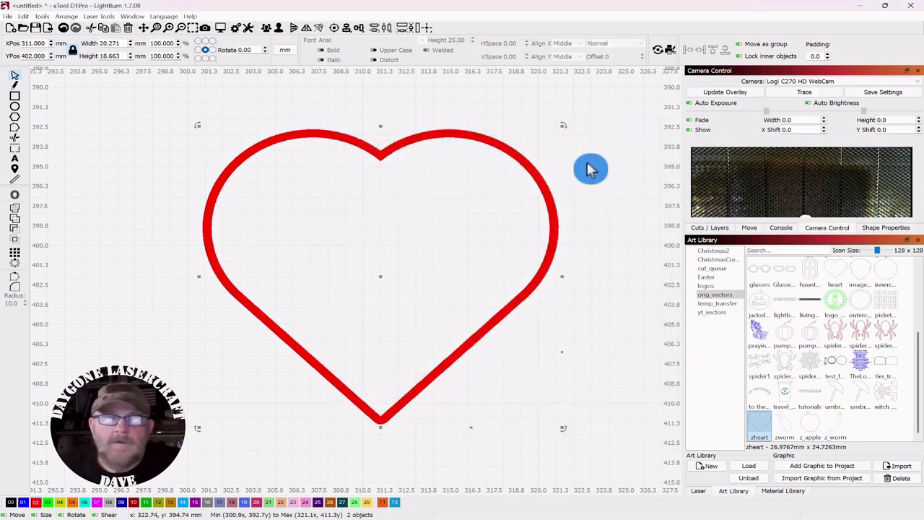
Step: Give the red C02 Fill layer a speed of 10 mm/s and maximum power of 50%
left_click(710, 228)
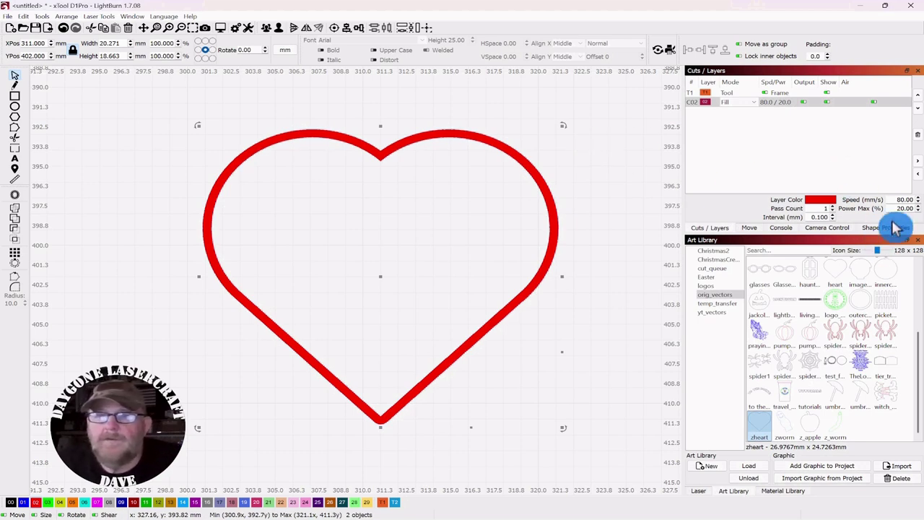
left_click_drag(896, 199, 872, 197)
type("10")
left_click_drag(896, 209, 856, 203)
type("50")
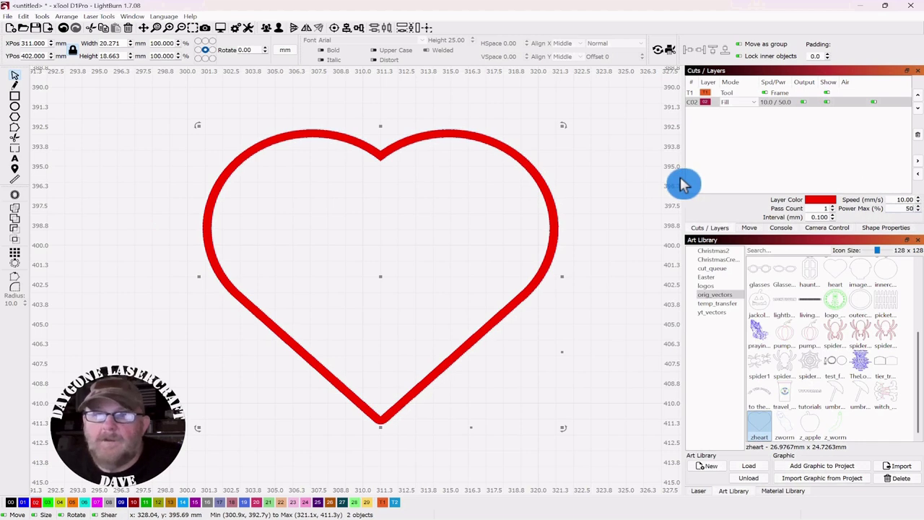
left_click(638, 180)
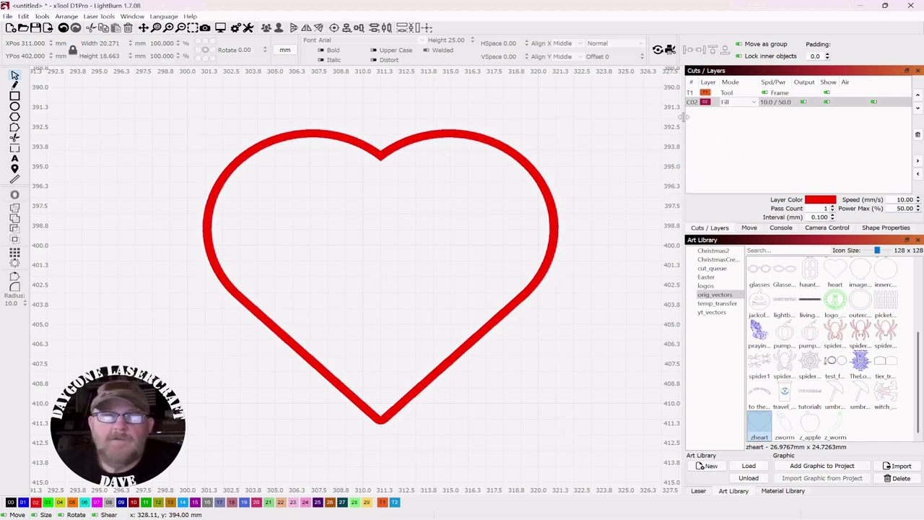
left_click(704, 103)
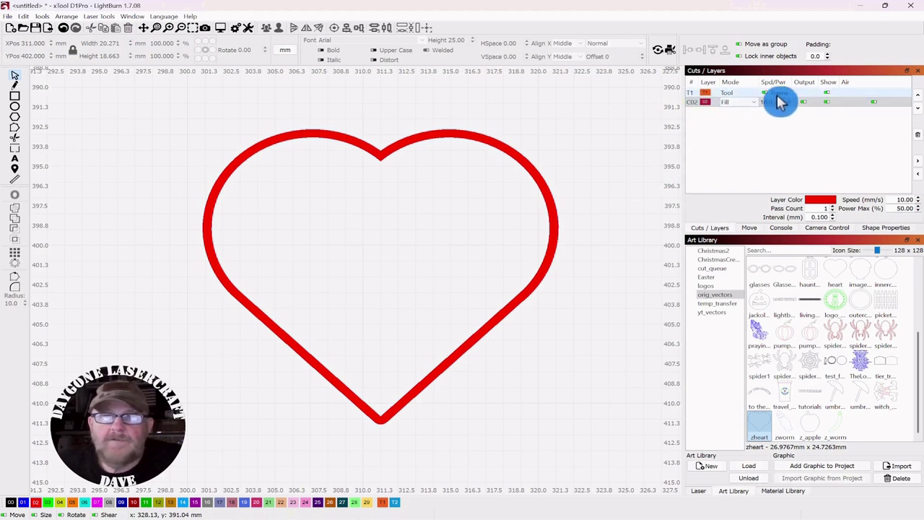
scroll(591, 159, "down", 2)
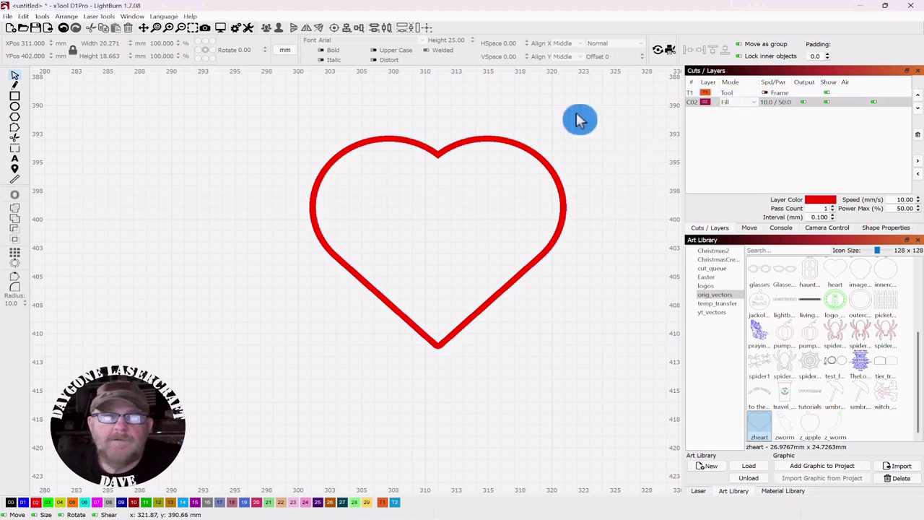
Step: Duplicate the small double heart with a Right-arrow nudge, overlap the copy diagonally, and group both
scroll(580, 119, "down", 4)
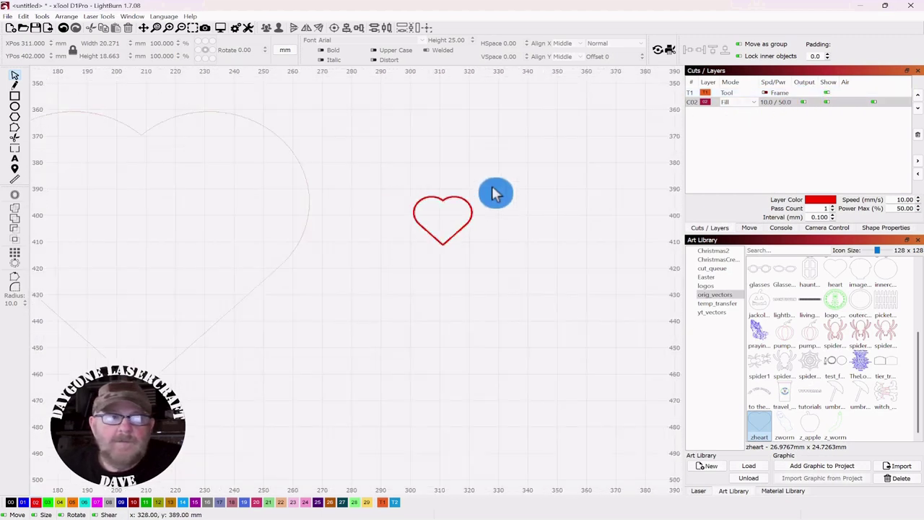
left_click_drag(465, 169, 454, 308)
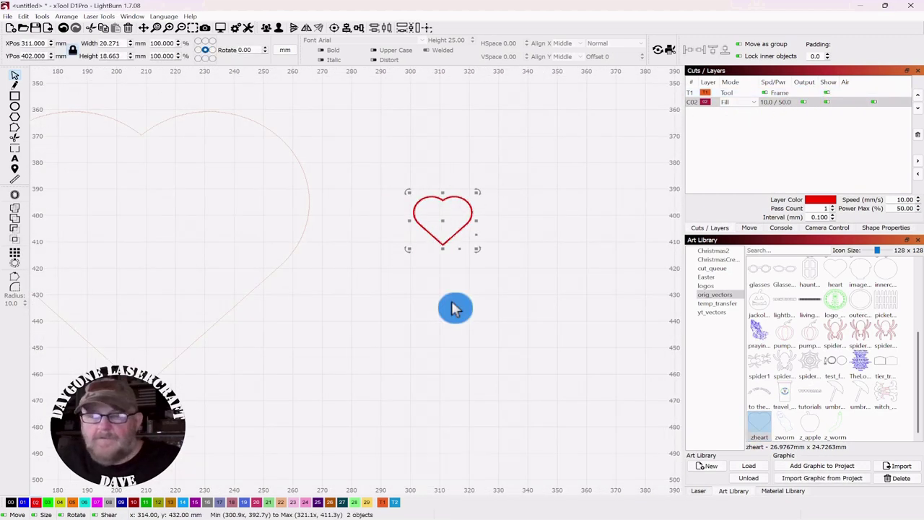
key("Right")
key("Right")
key("Right")
key("Right")
key("Right")
key("Right")
key("Right")
key("Right")
key("Right")
key("Right")
key("Right")
key("Right")
key("Right")
key("Right")
key("Right")
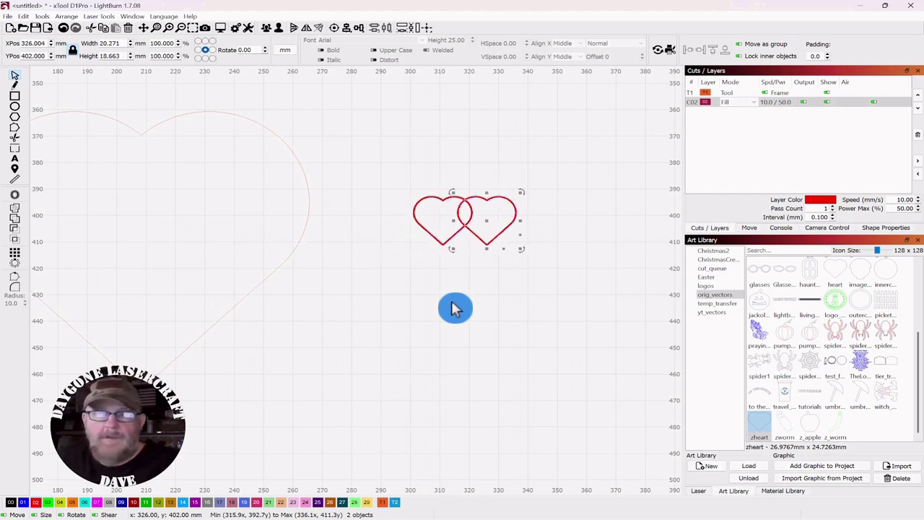
left_click_drag(489, 221, 456, 205)
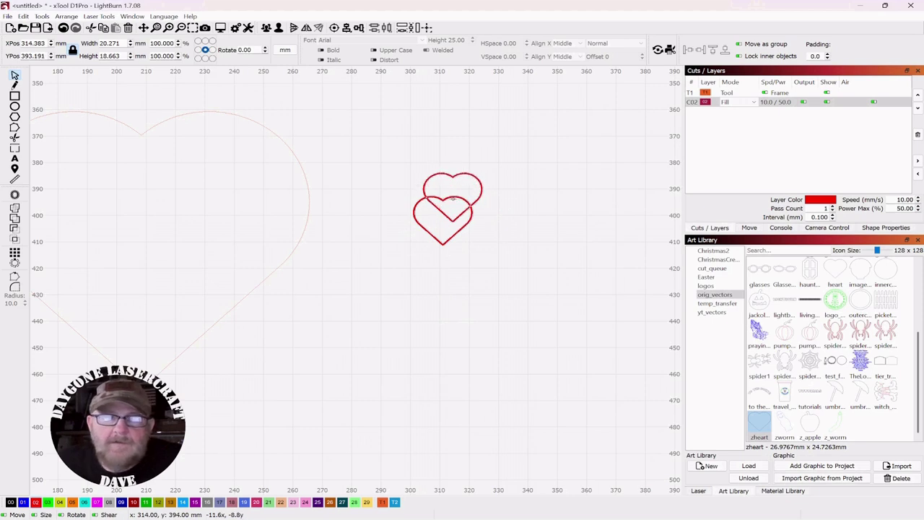
left_click_drag(475, 146, 396, 277)
left_click_drag(254, 36, 266, 32)
left_click(267, 33)
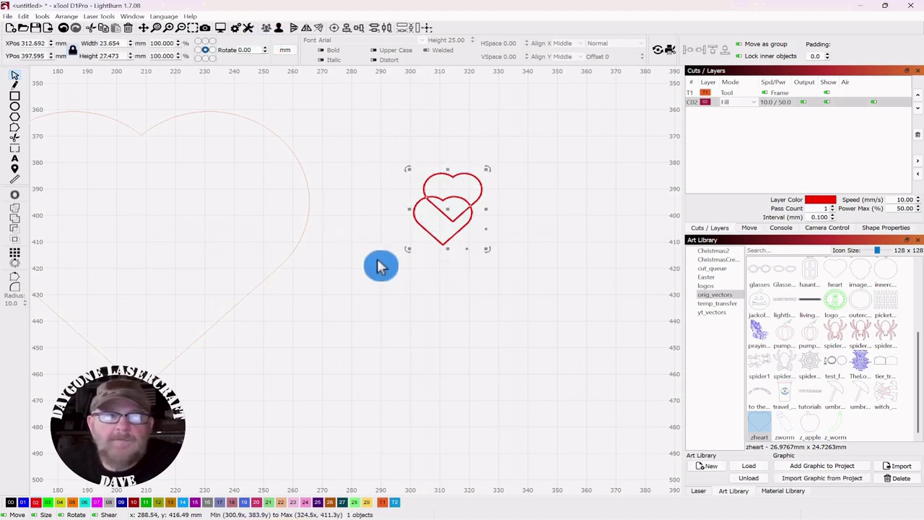
Step: Shrink the hearts group slightly and position it inside the upper part of the large heart
scroll(376, 292, "down", 3)
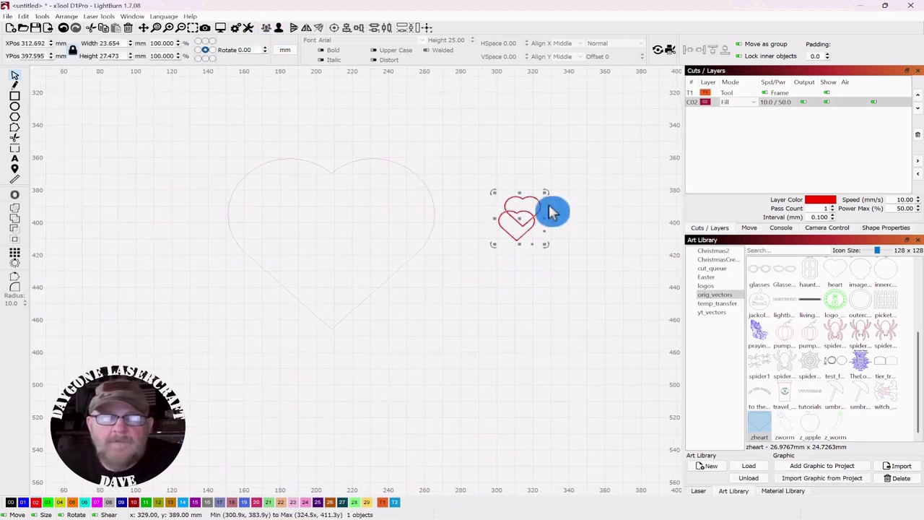
left_click_drag(544, 190, 382, 210)
scroll(454, 254, "up", 4)
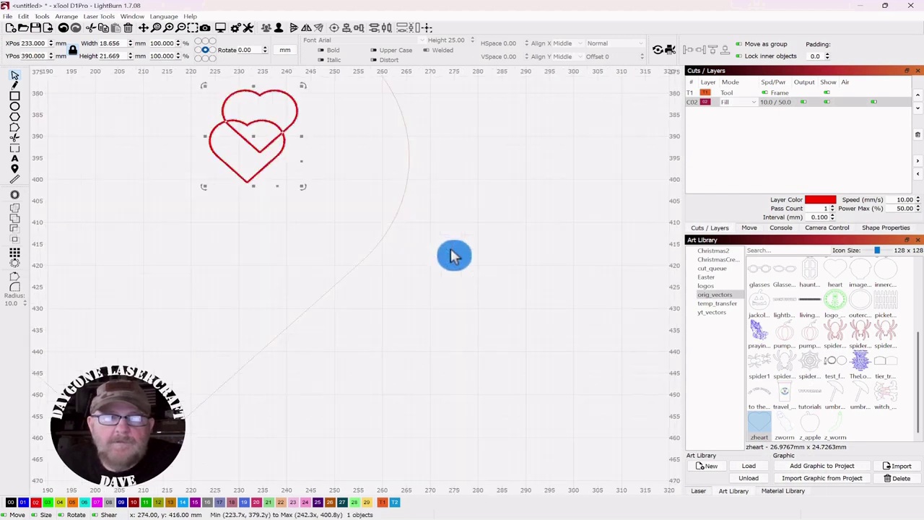
left_click_drag(482, 238, 591, 302)
scroll(591, 302, "down", 2)
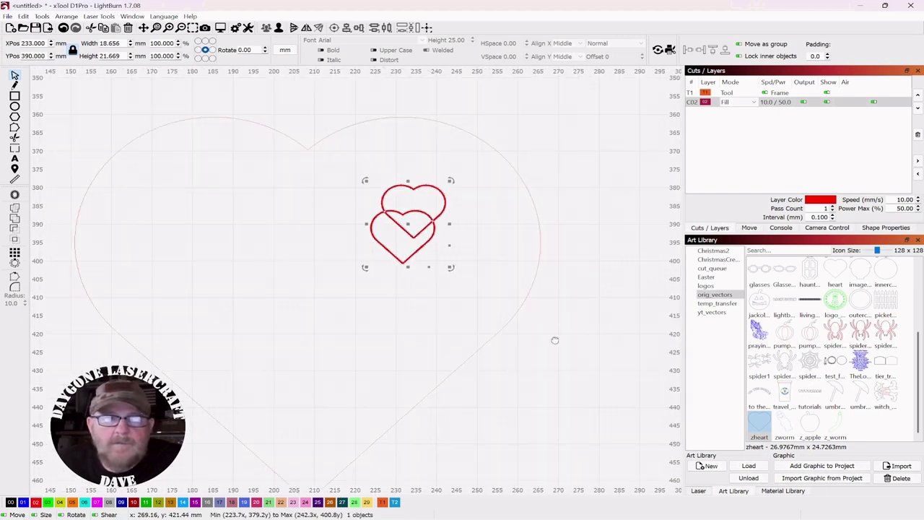
left_click_drag(554, 340, 599, 325)
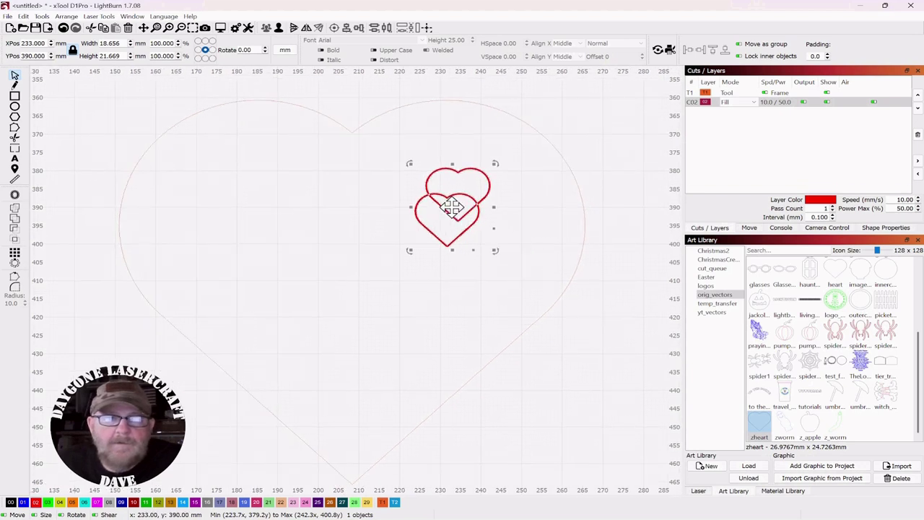
left_click_drag(455, 208, 462, 222)
left_click(574, 117)
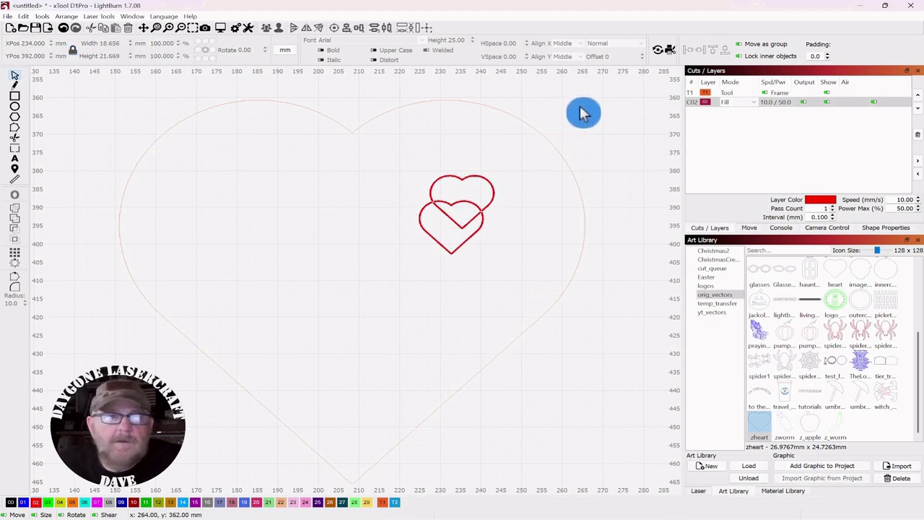
left_click_drag(582, 105, 320, 296)
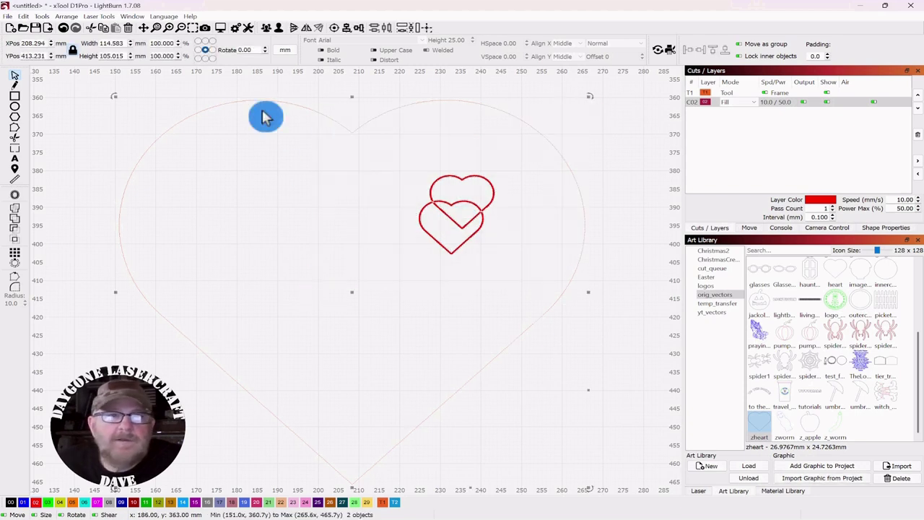
left_click(221, 28)
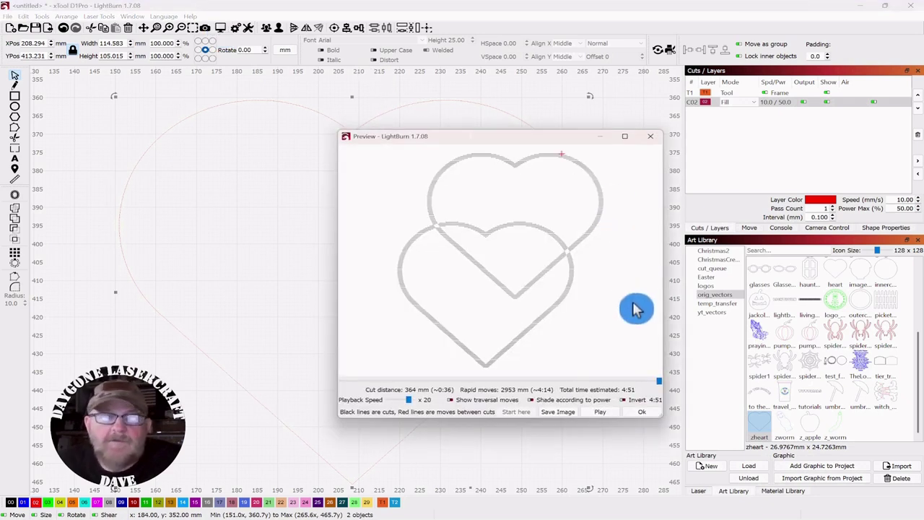
left_click(641, 411)
left_click(753, 107)
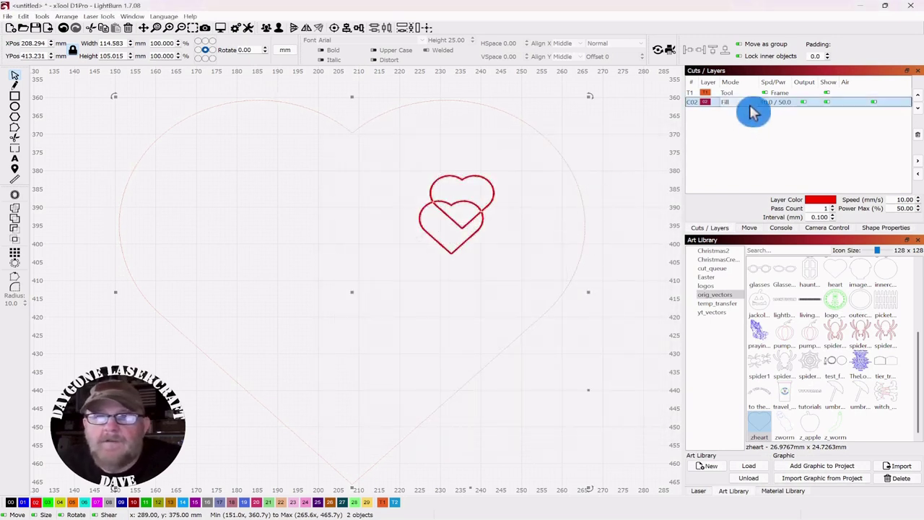
left_click(754, 106)
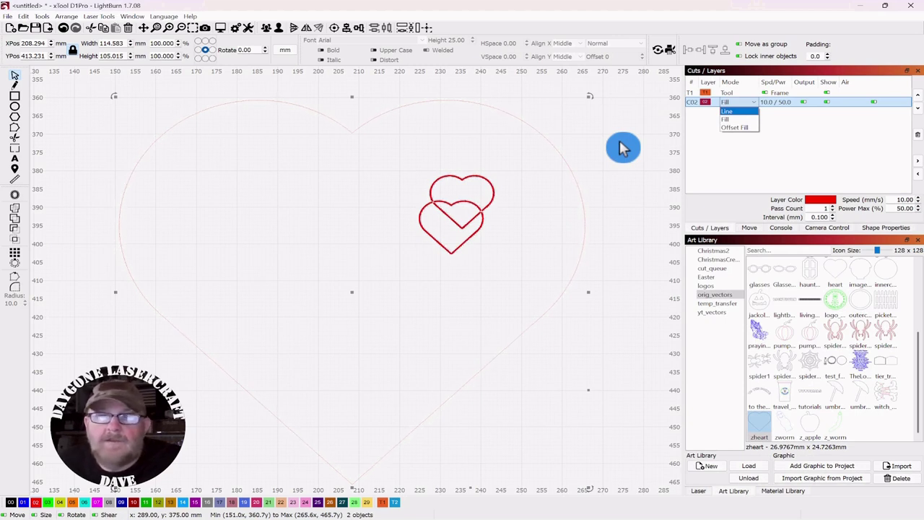
left_click(623, 148)
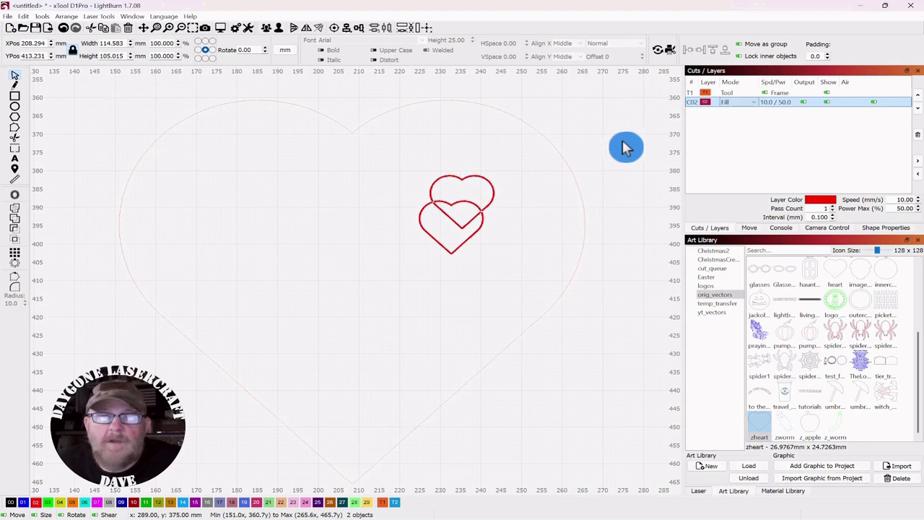
scroll(625, 146, "down", 3)
left_click_drag(629, 150, 512, 170)
left_click(515, 175)
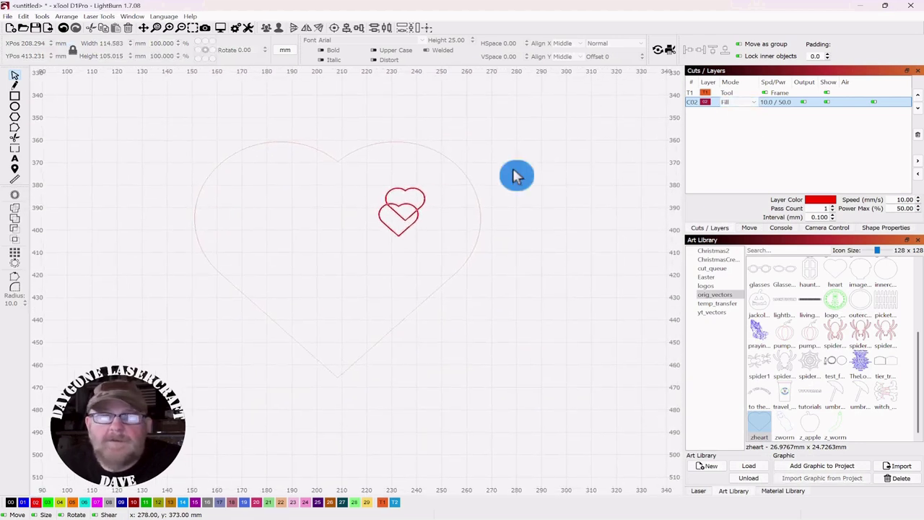